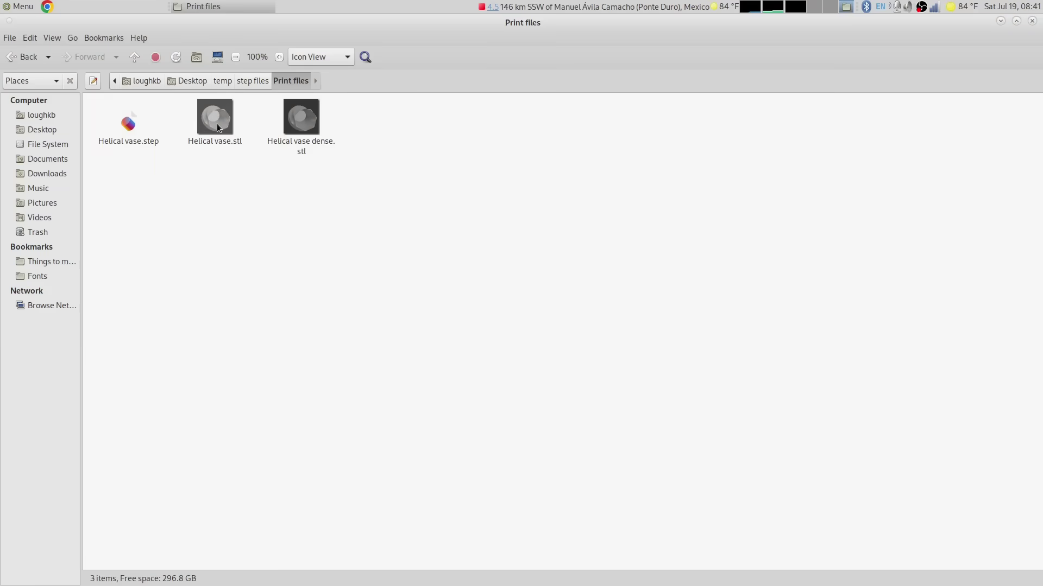
Step: Open Helical vase.stl from the Print files folder in the fstl viewer
right_click(217, 123)
click(230, 132)
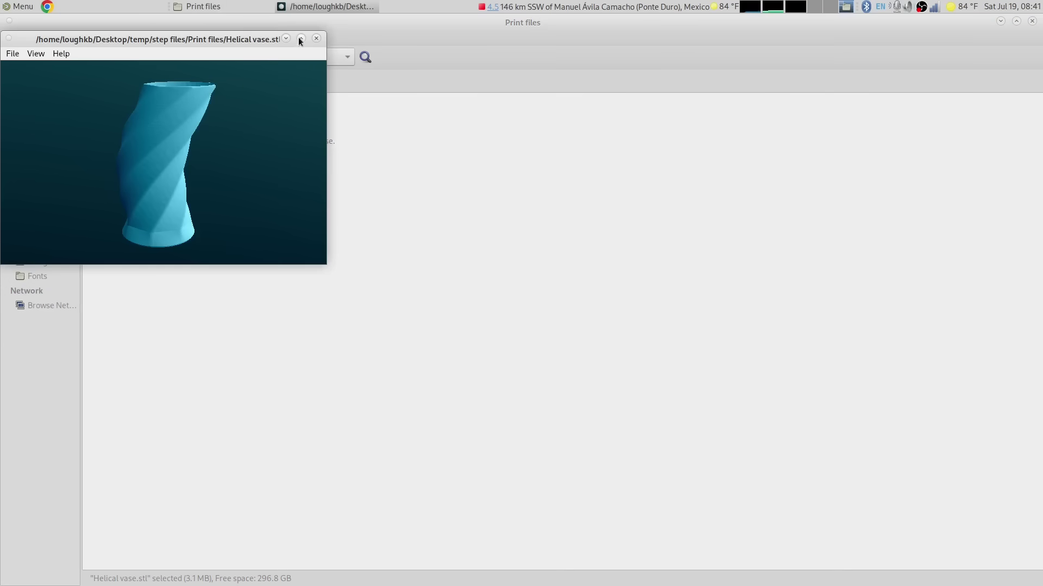
Step: Maximize fstl, zoom in and out on the vase's faceted surface, then close the viewer
click(299, 37)
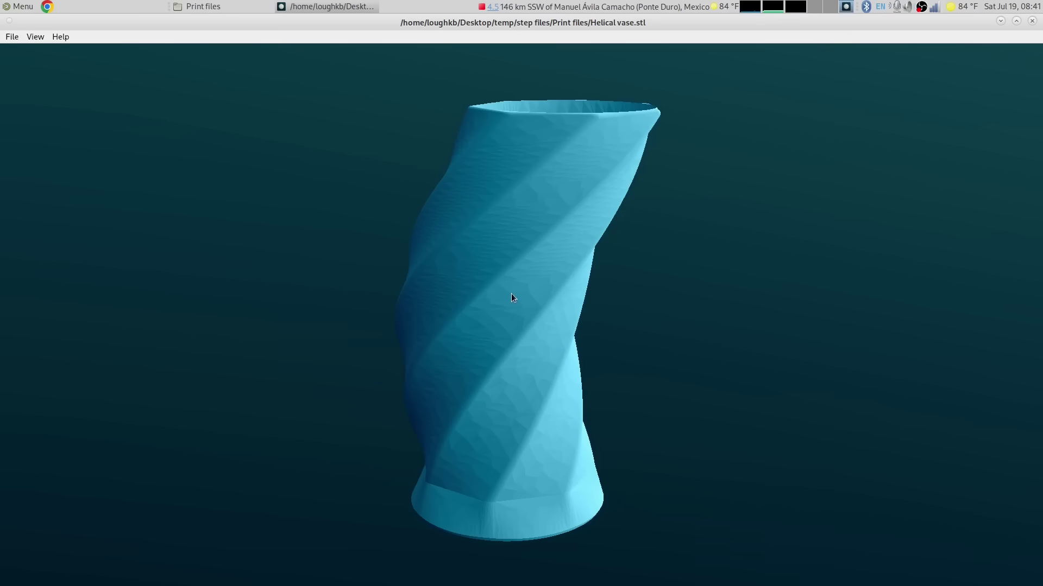
scroll(507, 299, down, 3)
scroll(507, 299, up, 8)
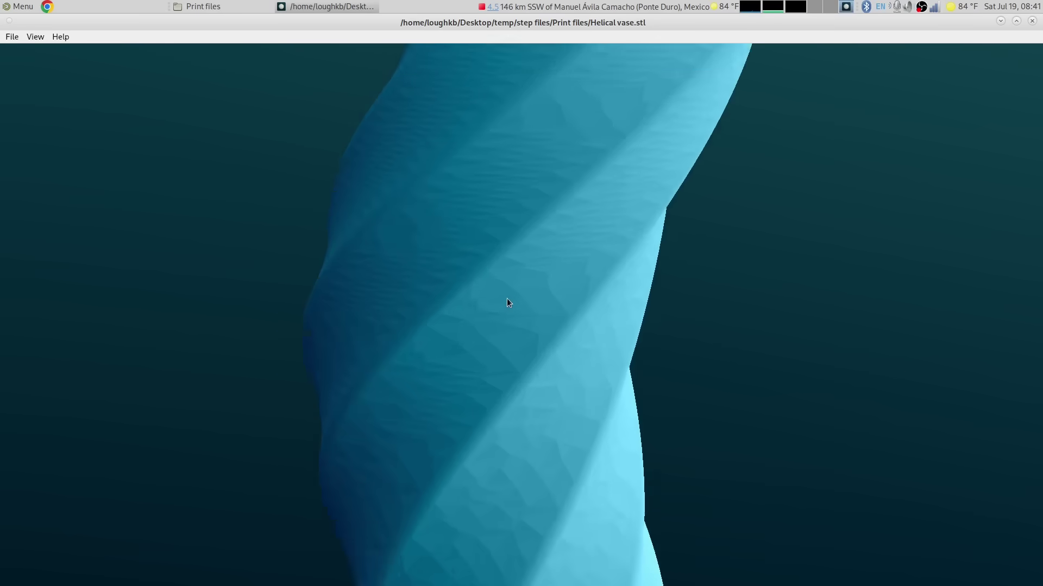
scroll(507, 298, up, 2)
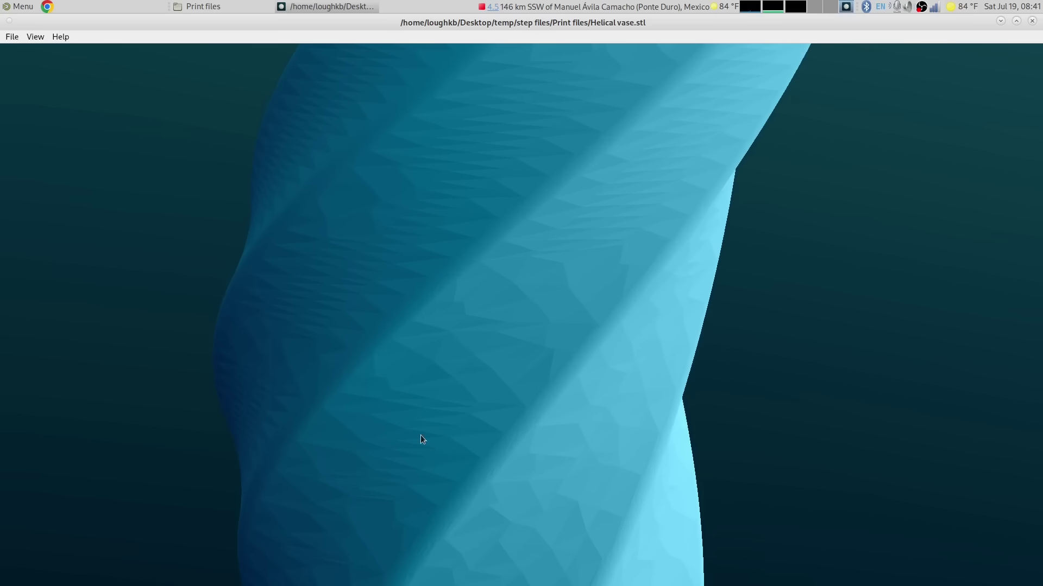
scroll(494, 375, up, 3)
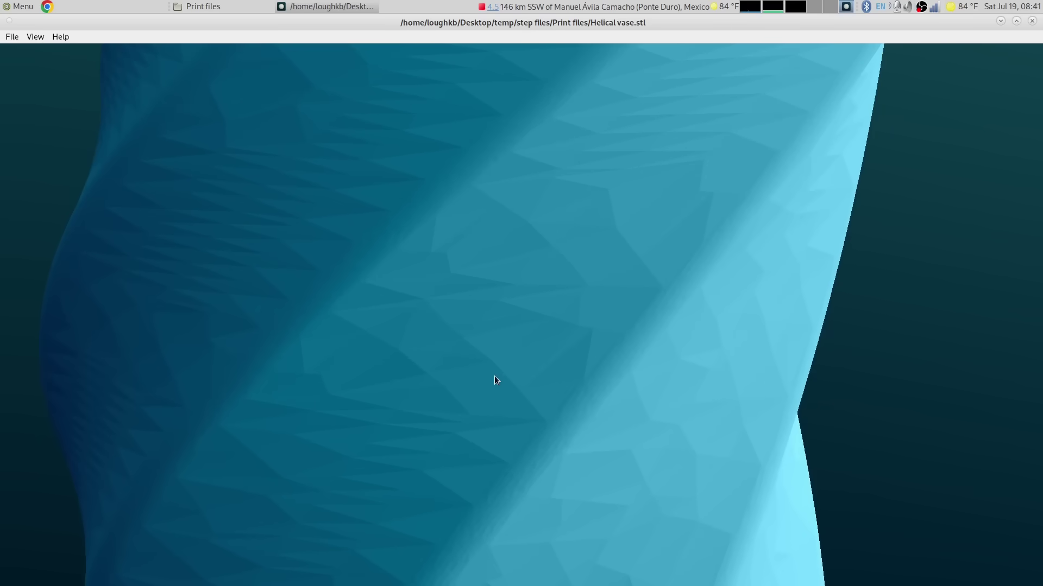
scroll(494, 376, down, 5)
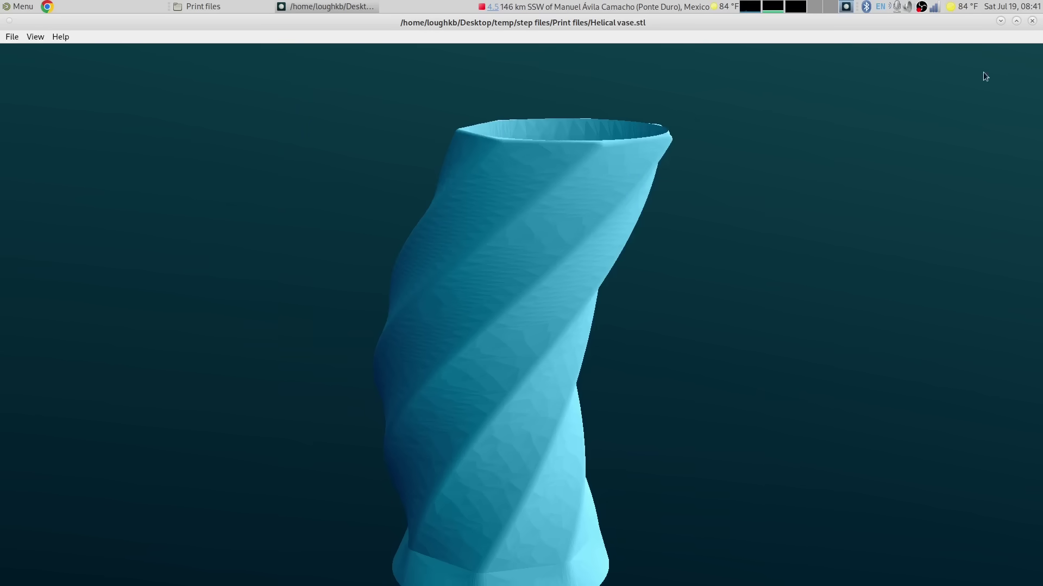
click(1032, 21)
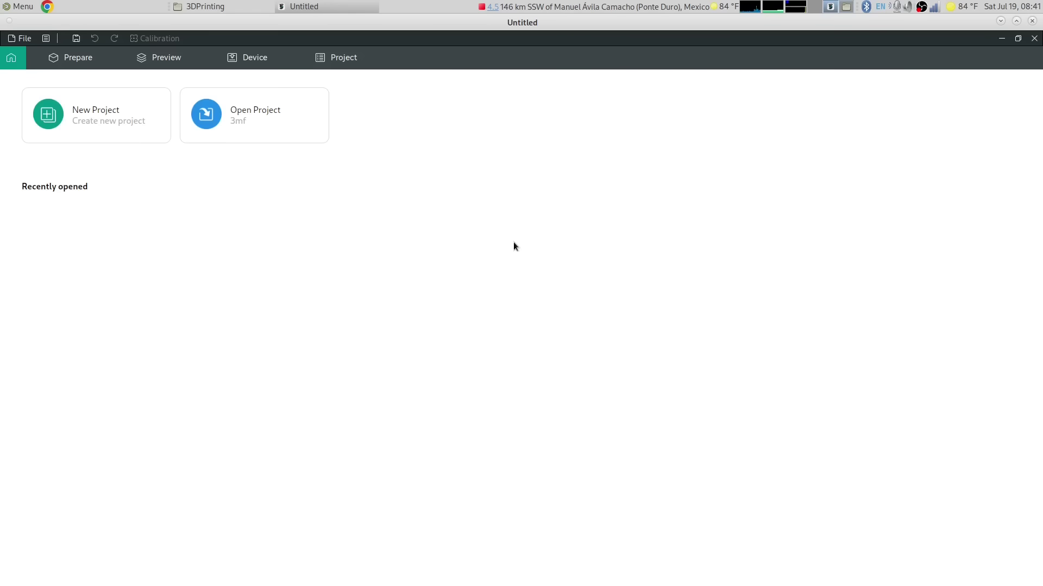
Step: Start a new OrcaSlicer project and load Helical vase.stl onto the Prusa MK4 bed
click(100, 112)
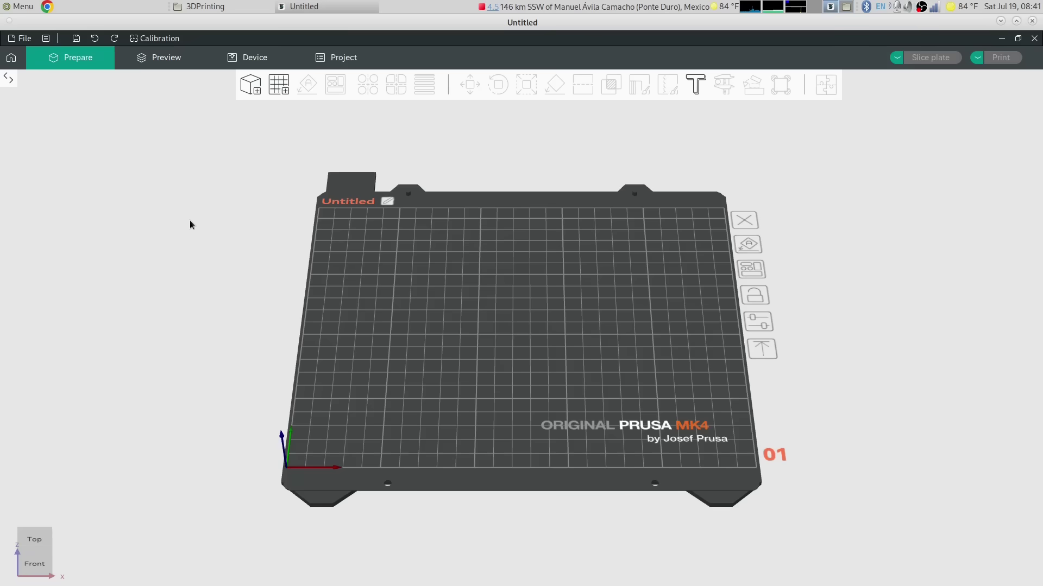
click(257, 91)
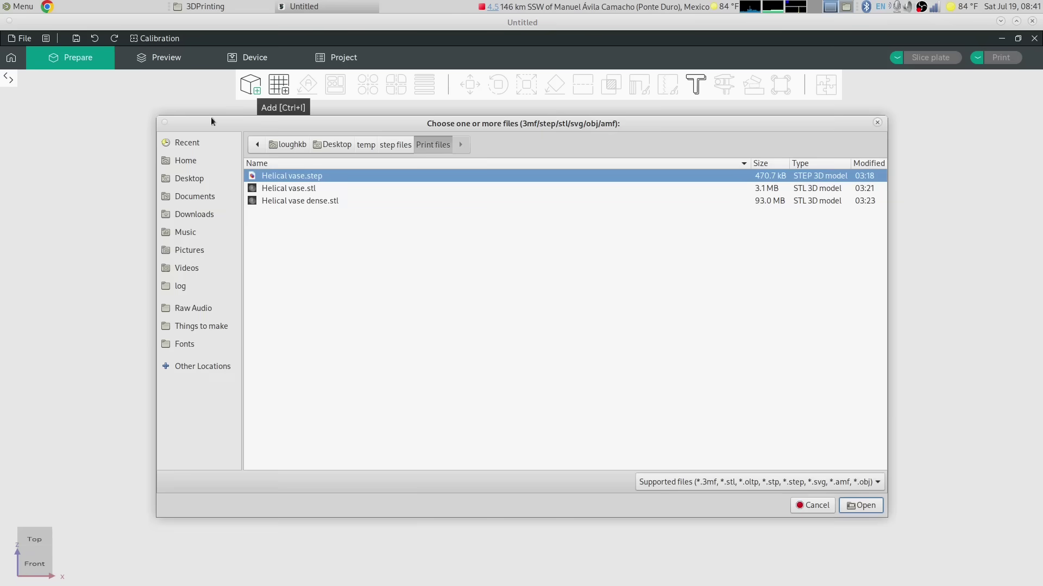
double_click(299, 187)
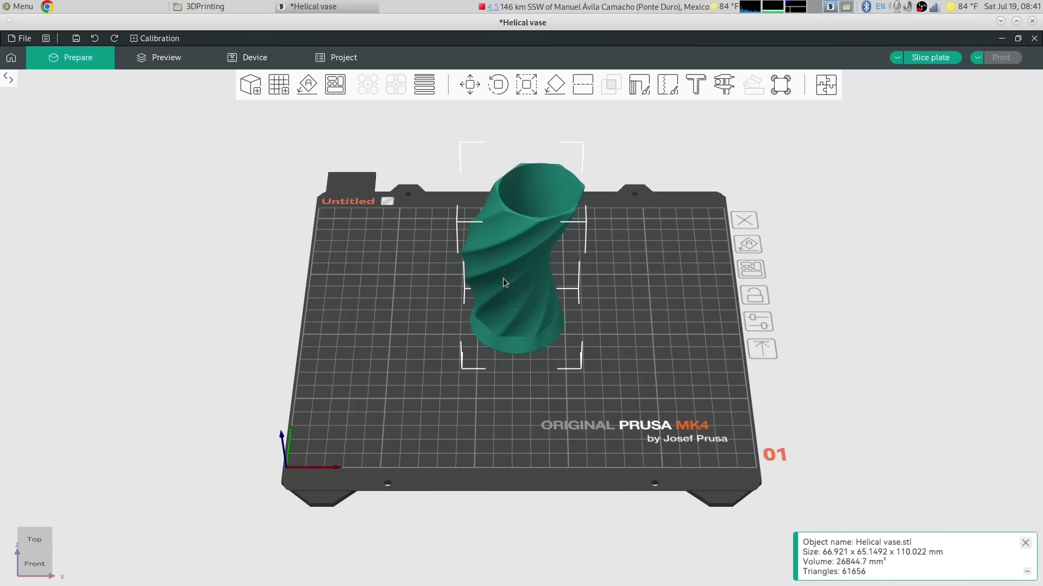
Step: Orbit and zoom around the loaded vase to inspect its faceted surface
scroll(502, 278, up, 10)
drag(504, 279, 551, 493)
scroll(534, 249, up, 5)
drag(538, 261, 554, 343)
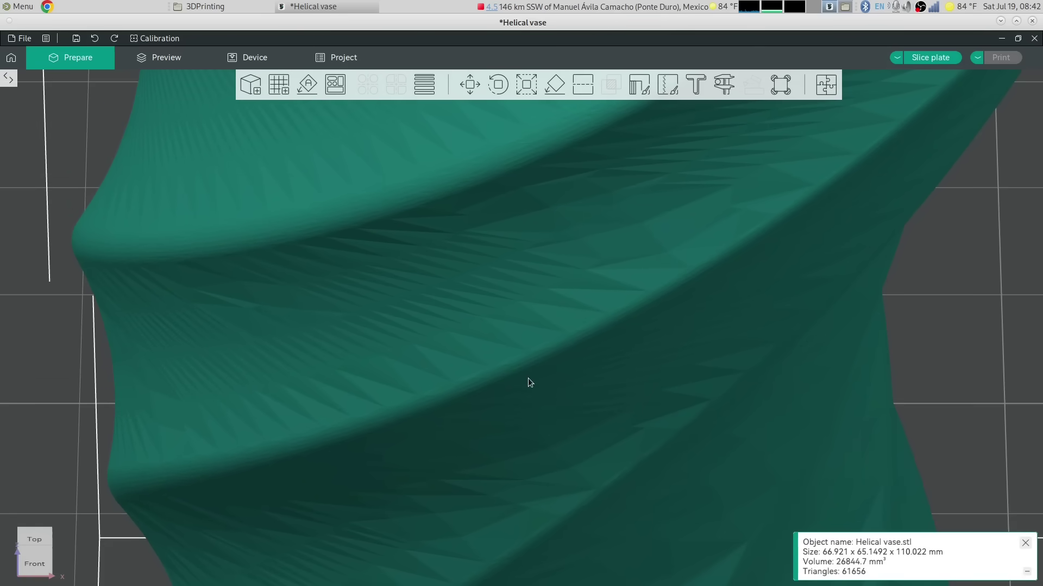
scroll(528, 362, up, 5)
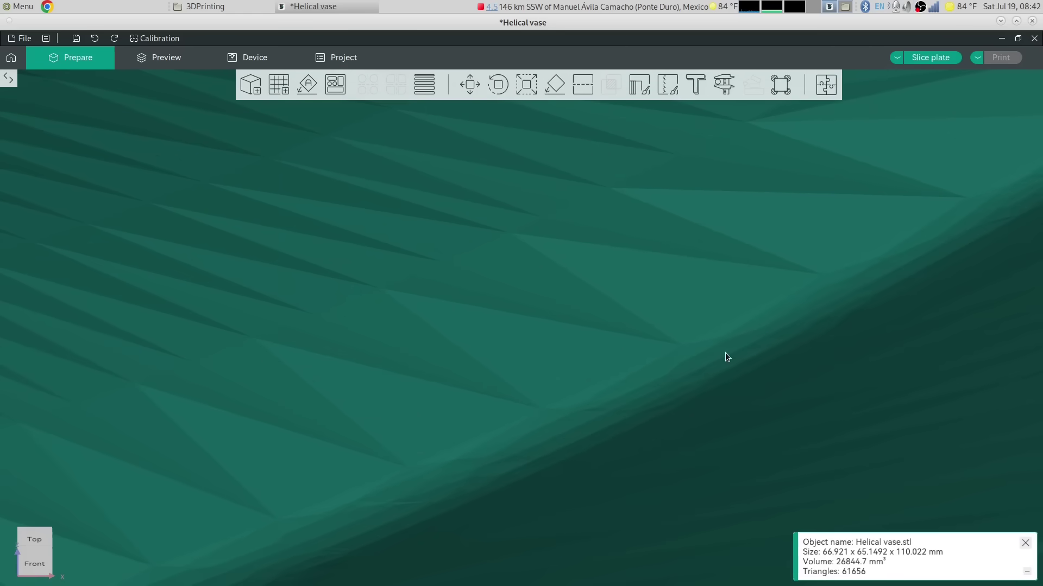
scroll(608, 367, down, 8)
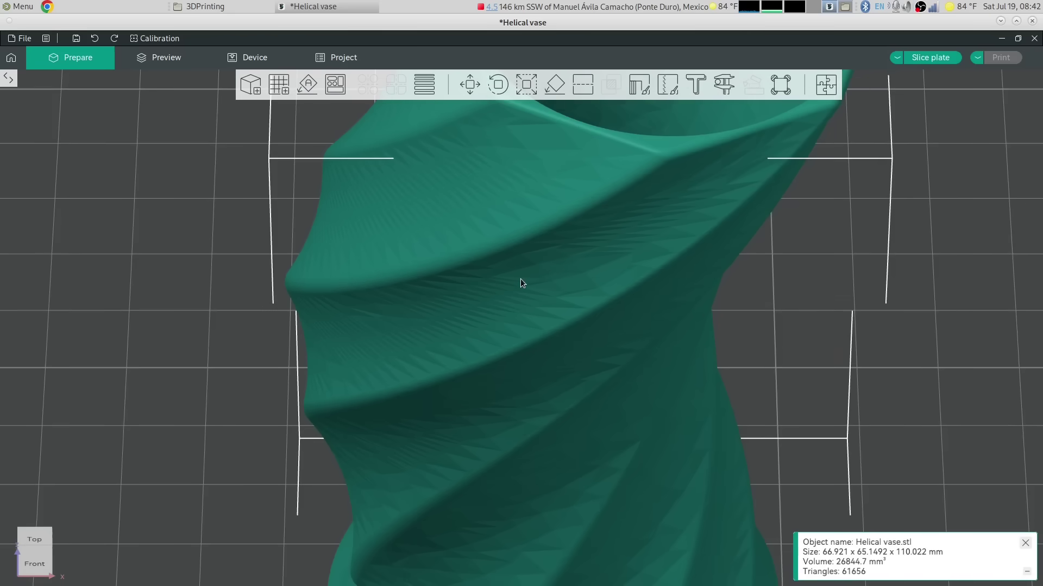
scroll(585, 279, down, 6)
scroll(565, 302, down, 3)
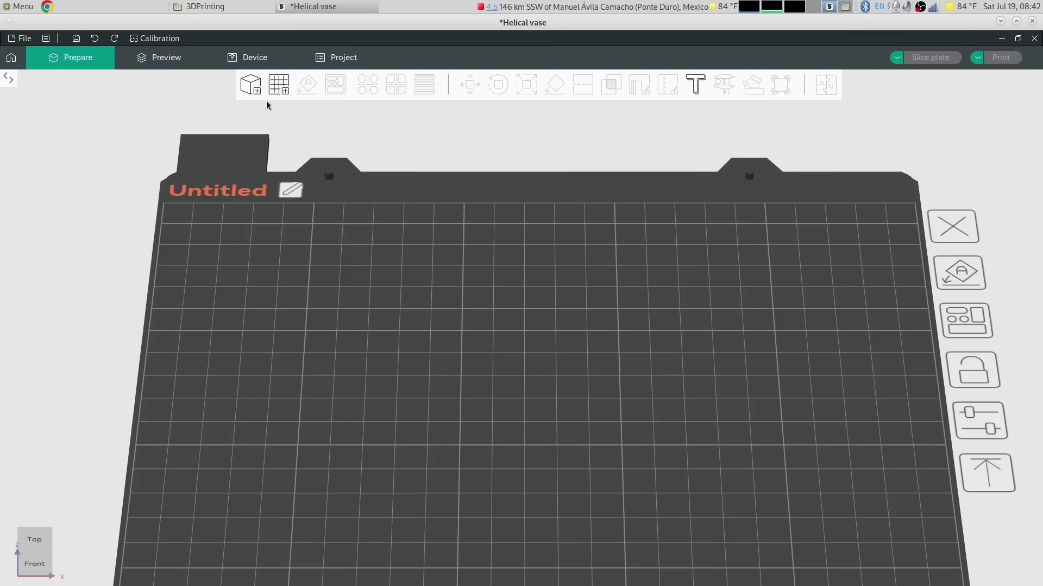
Step: Load Helical vase.step onto the bed and zoom in on its helical surface
click(258, 93)
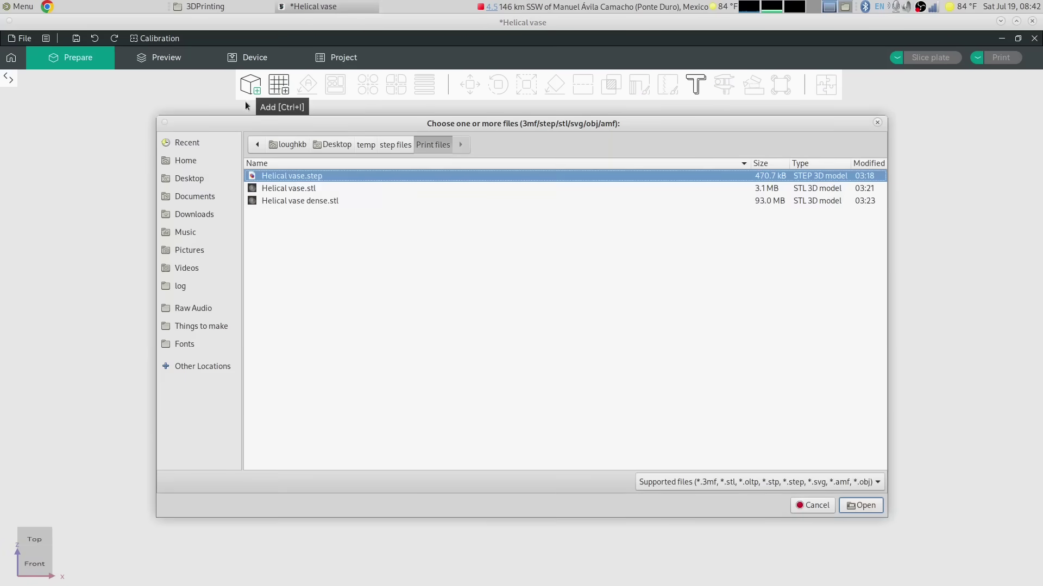
double_click(306, 174)
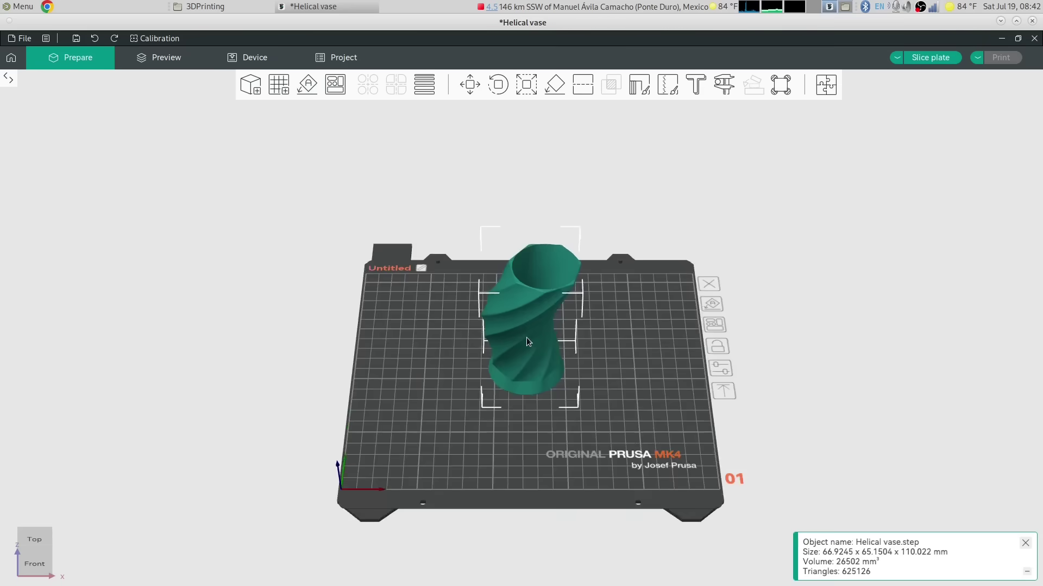
scroll(527, 337, up, 6)
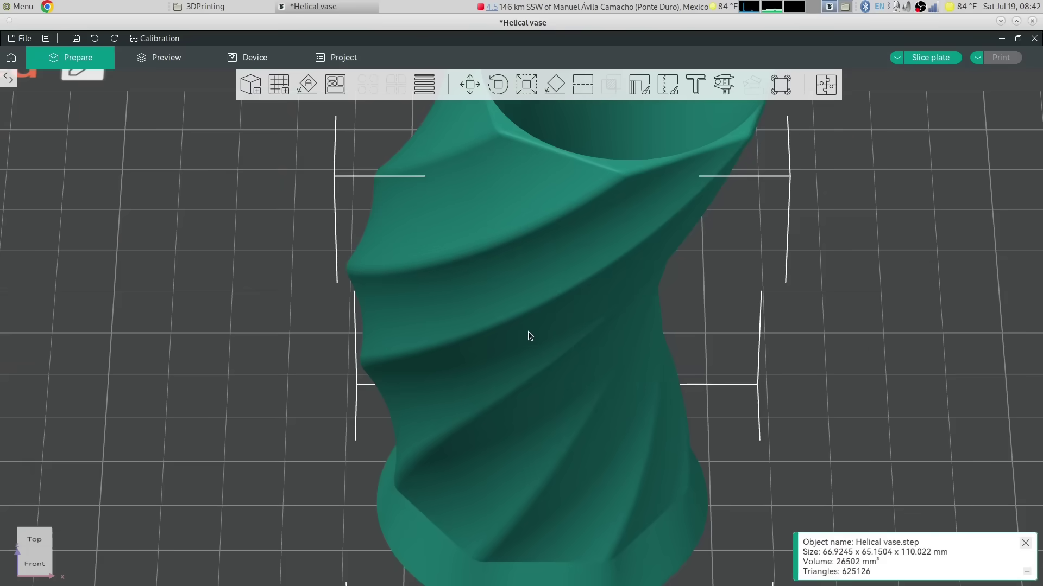
scroll(530, 334, up, 4)
scroll(530, 333, down, 2)
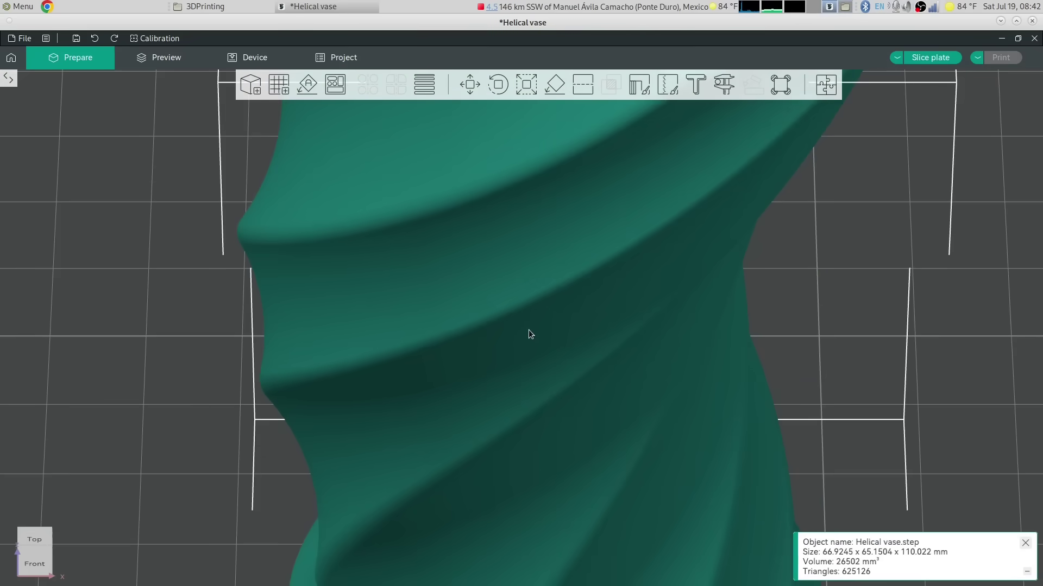
scroll(514, 270, up, 5)
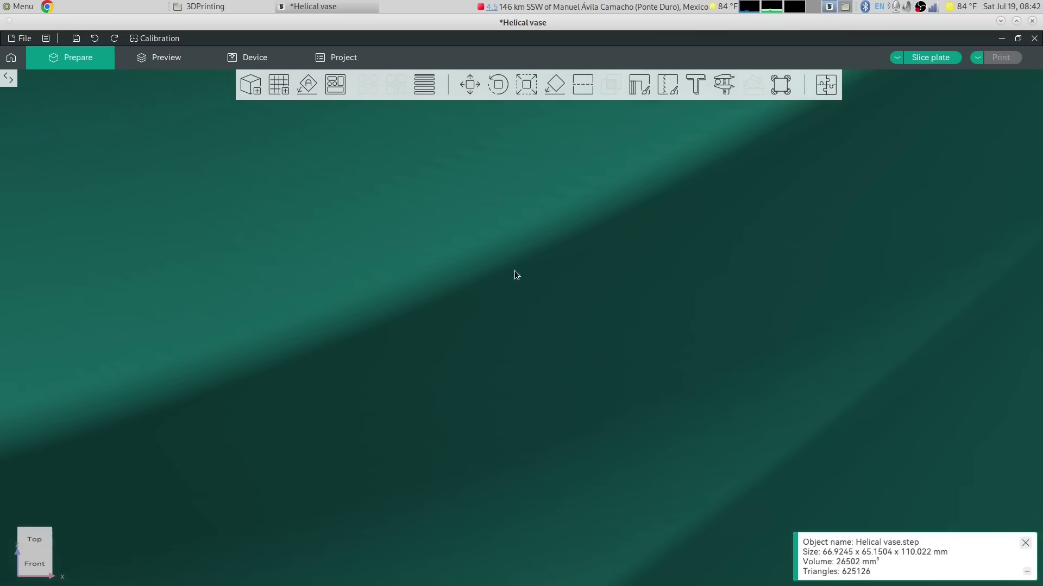
scroll(553, 381, down, 2)
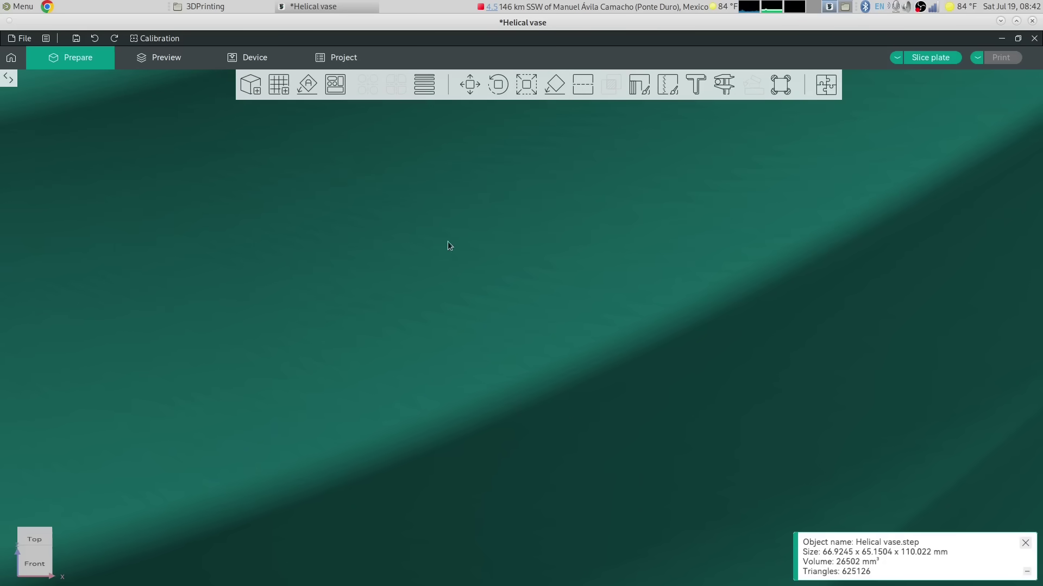
scroll(473, 280, up, 2)
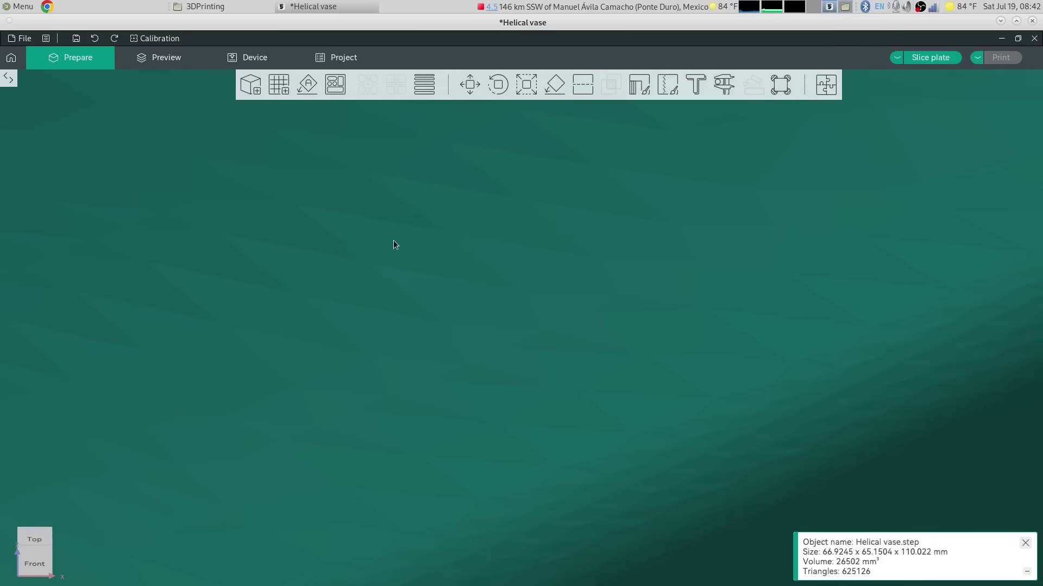
Step: Rotate, pan and zoom the close-up to examine the smooth tessellated surface
drag(535, 341, 436, 205)
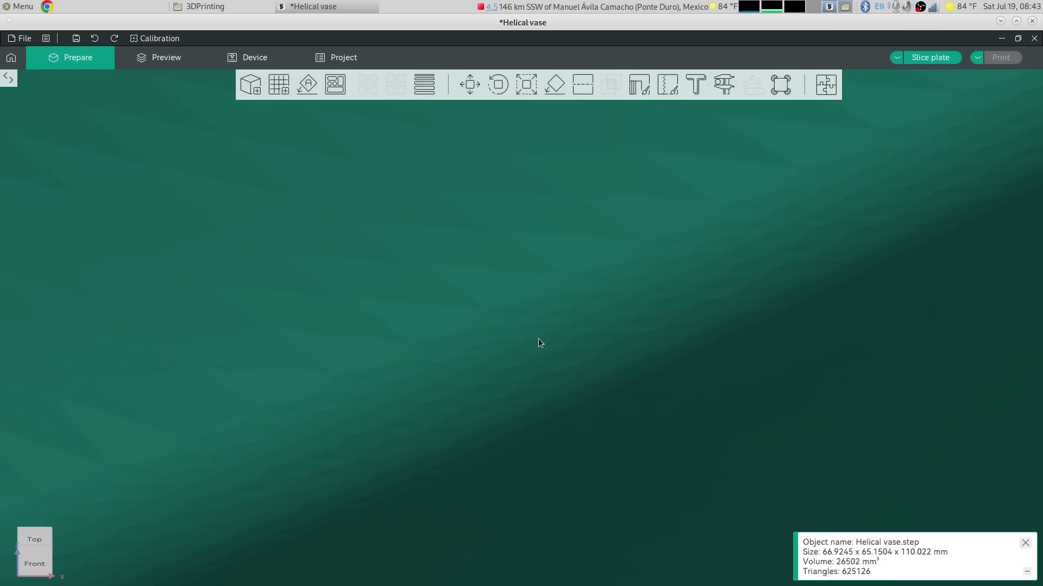
scroll(541, 344, down, 10)
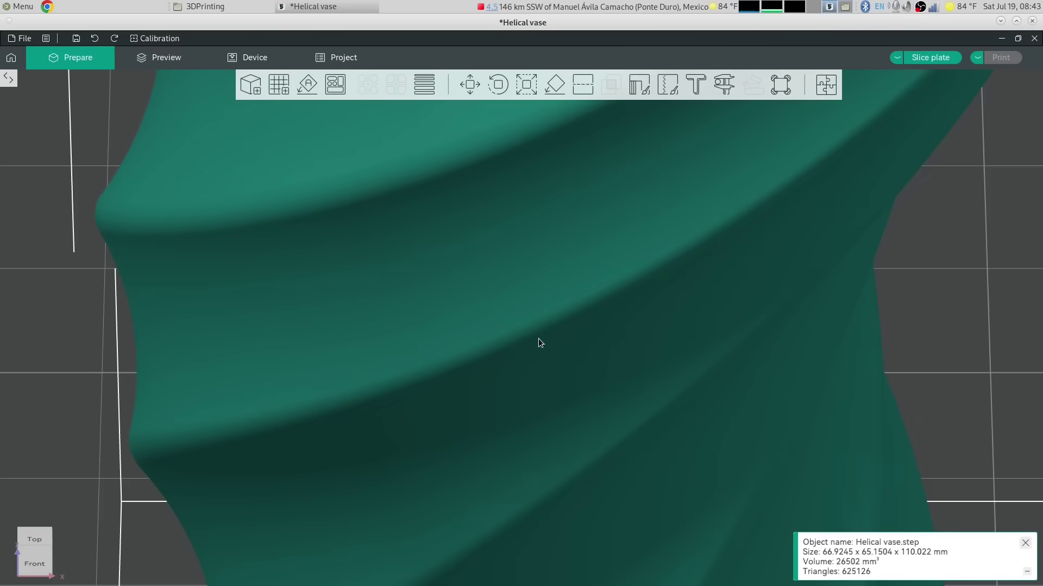
middle_drag(561, 318, 542, 347)
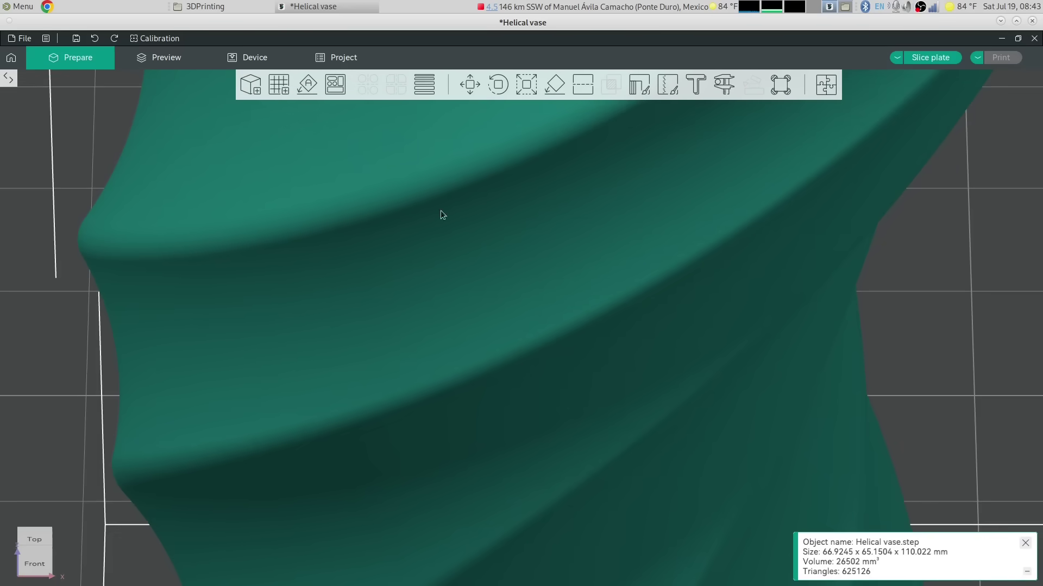
scroll(533, 299, up, 5)
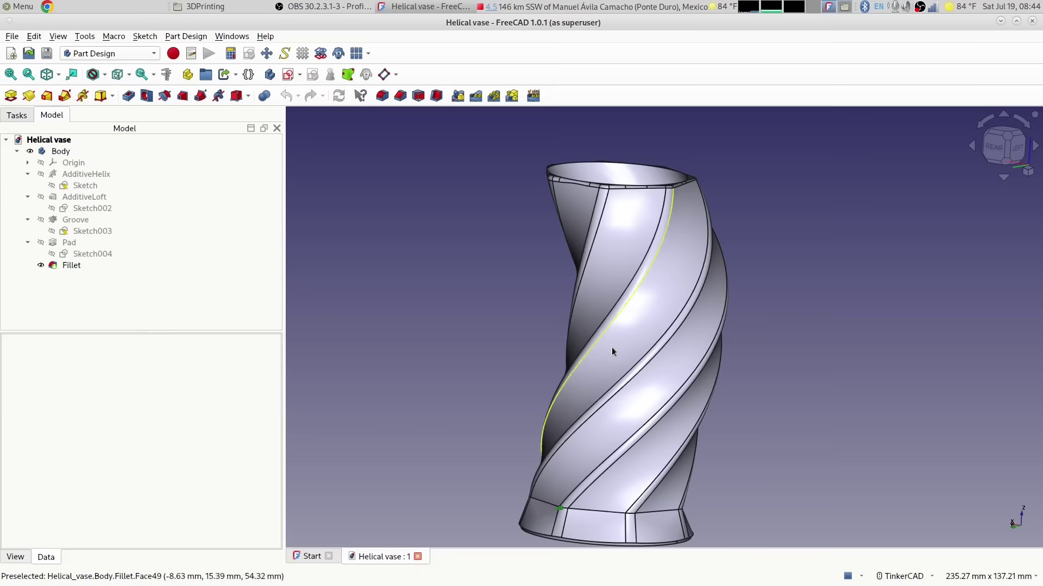
Step: Select the Fillet feature to show its 1.00 mm radius on Edge19 in the Data panel
middle_drag(651, 355, 674, 322)
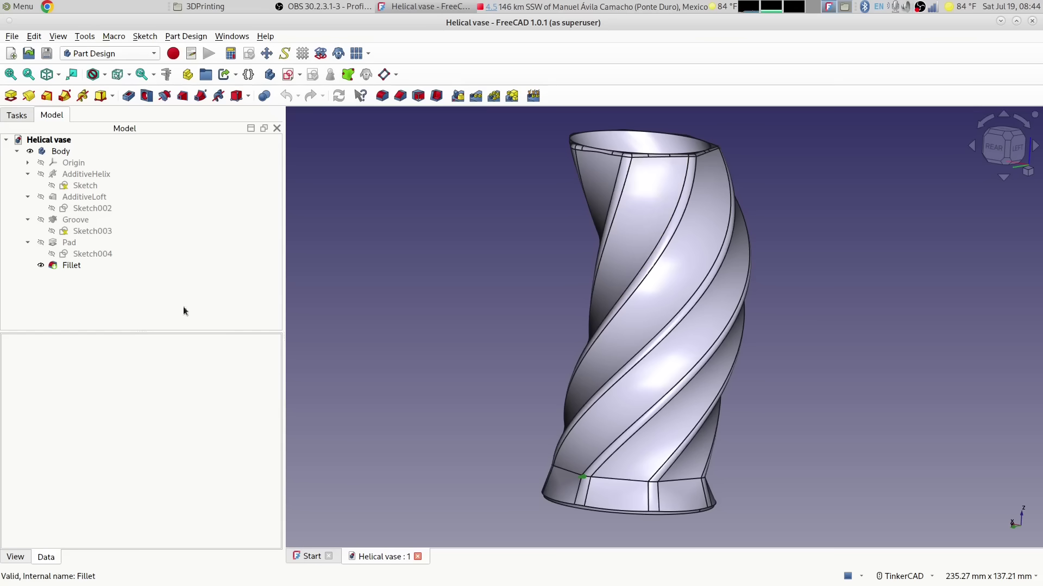
click(70, 265)
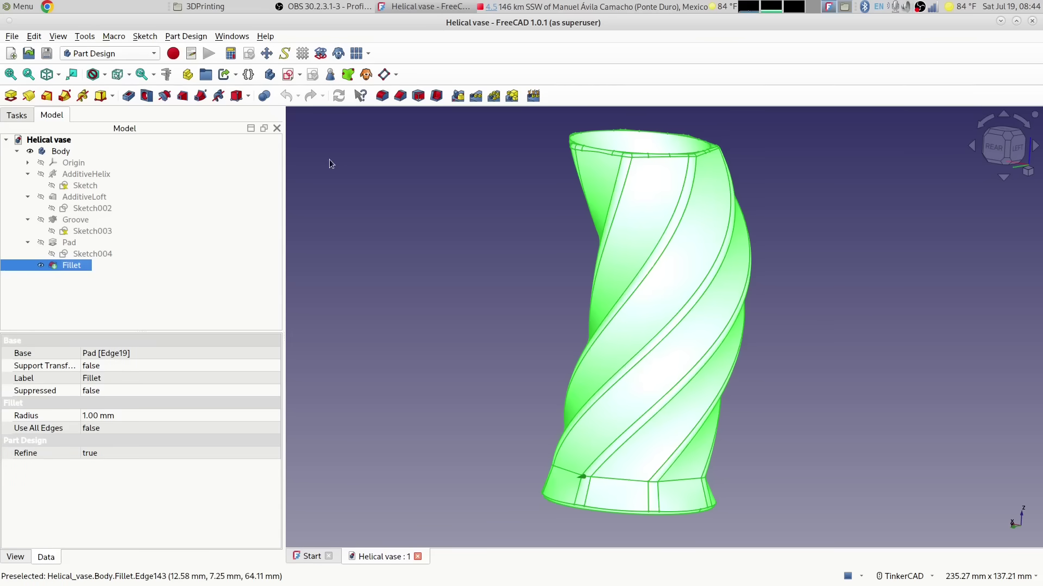
Step: Switch FreeCAD to the Mesh workbench from the workbench dropdown
click(152, 52)
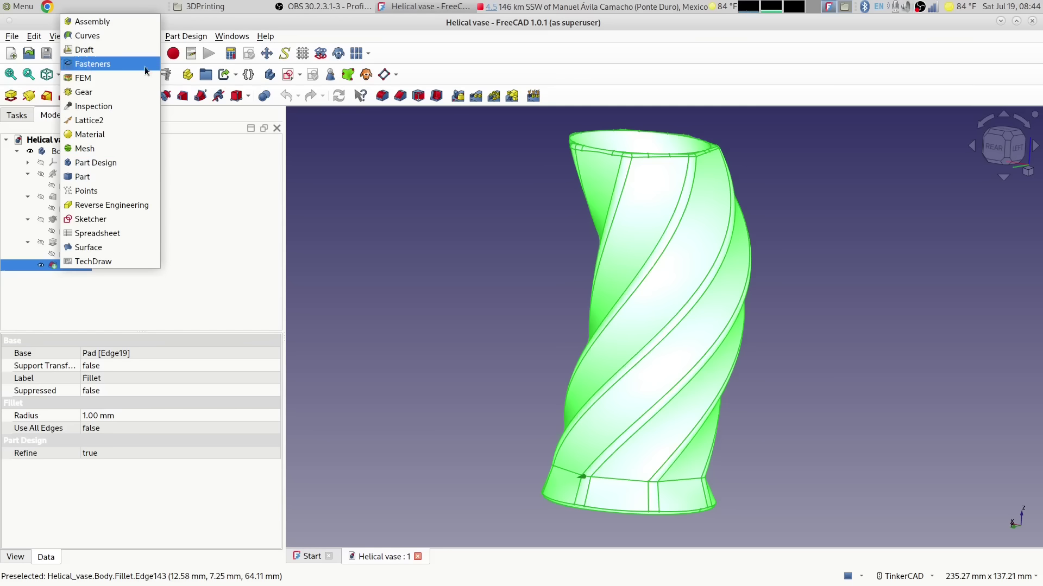
click(90, 152)
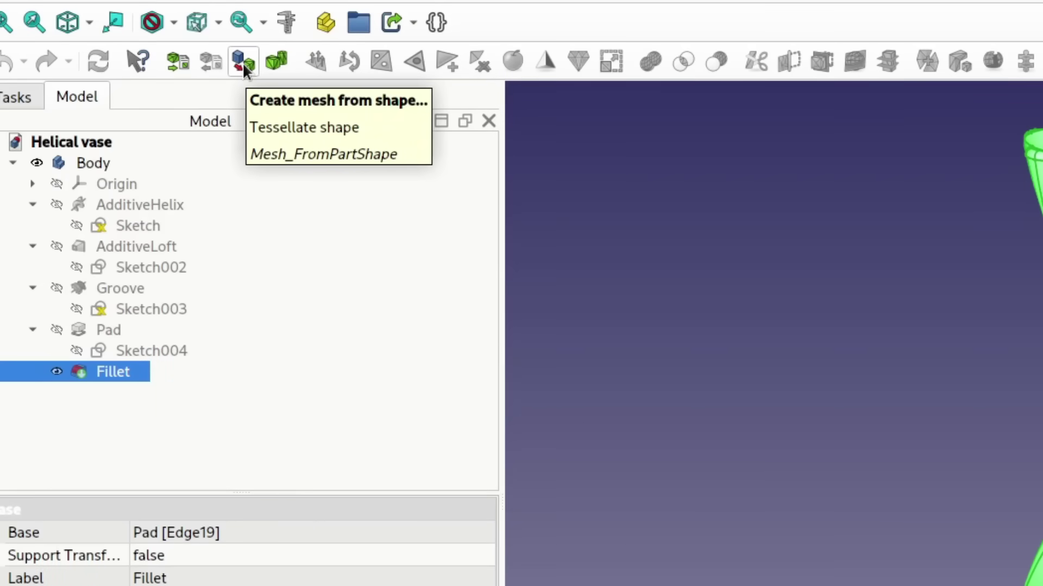
Step: Mesh the vase at 1.00 µm surface and 5.00° angular deviation, then export Fillet (Meshed)
click(242, 64)
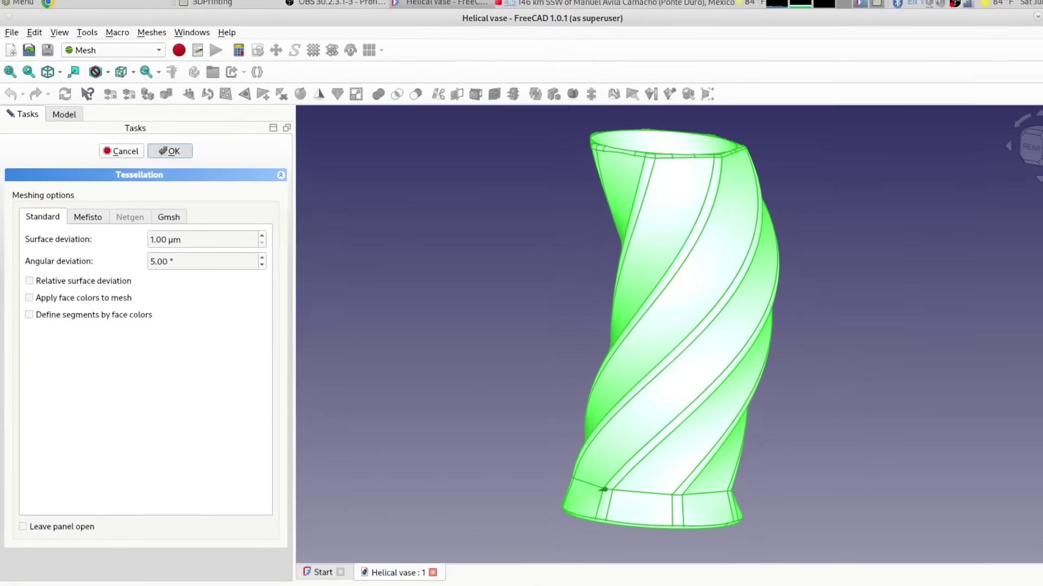
click(238, 158)
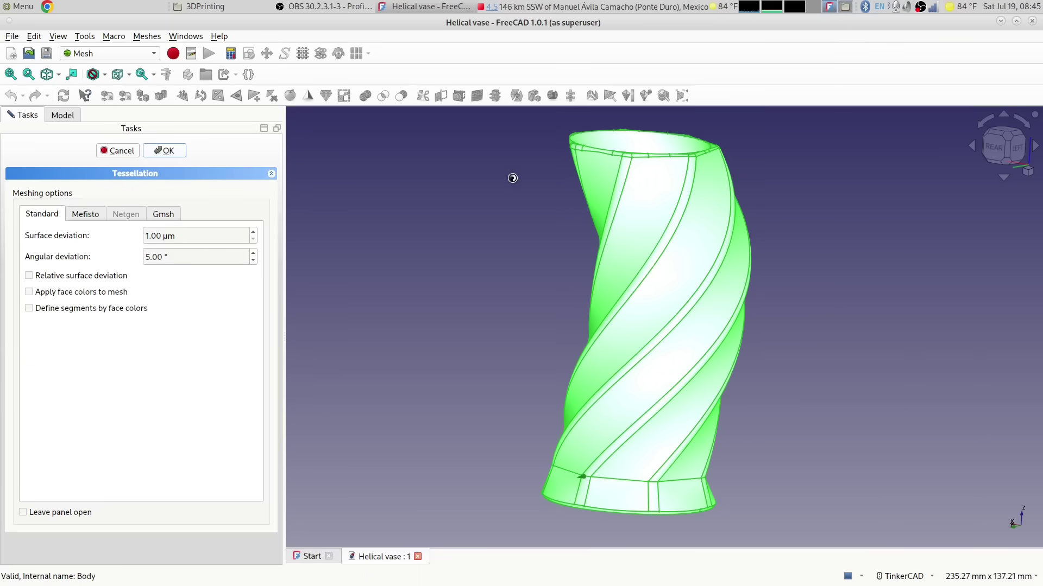
mouse_move(774, 10)
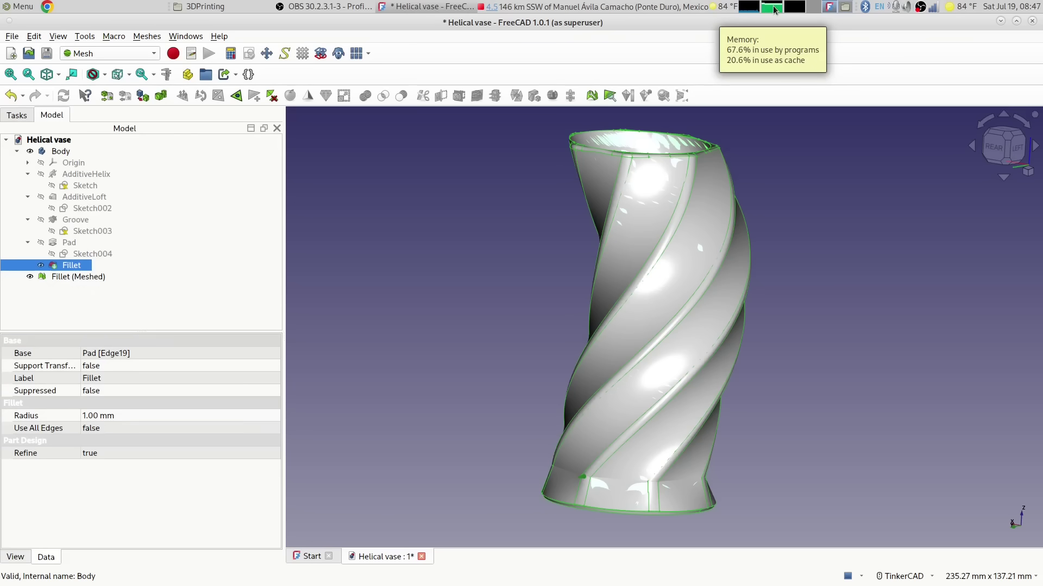
click(90, 277)
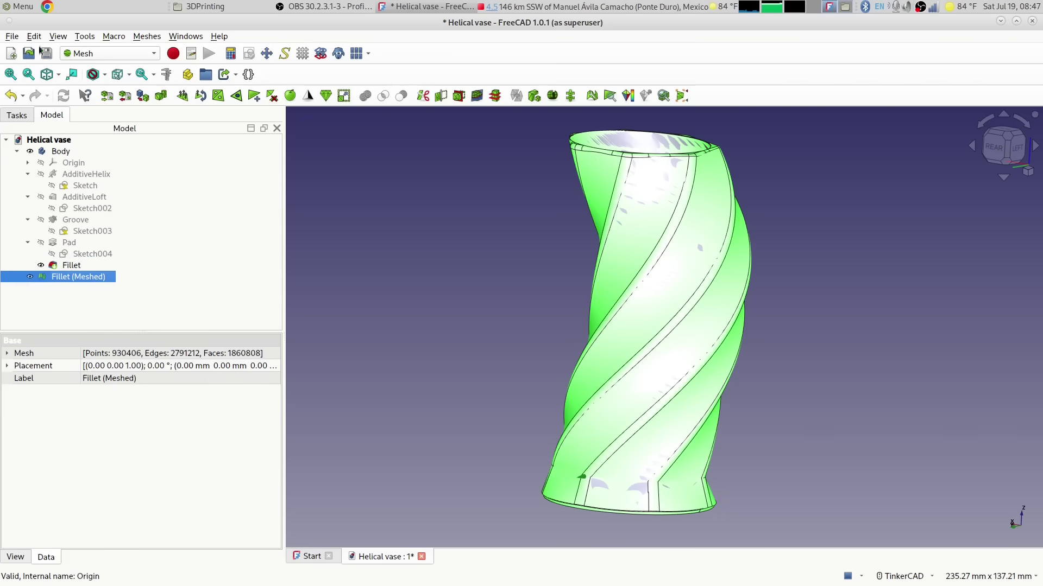
click(12, 36)
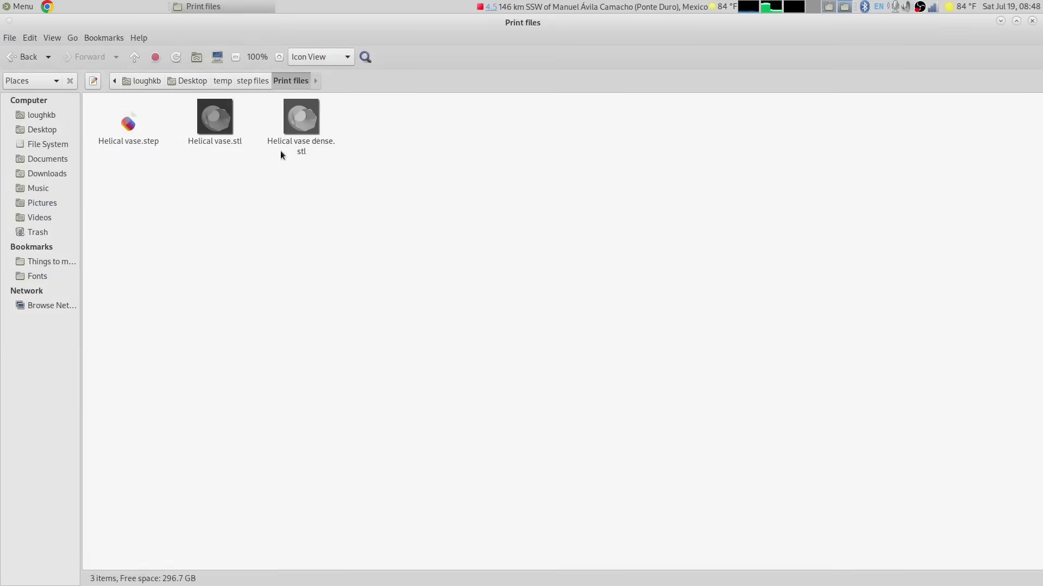
Step: Compare the 93.0 MB Helical vase dense.stl with the 3.1 MB original, then open it in fstl
click(303, 121)
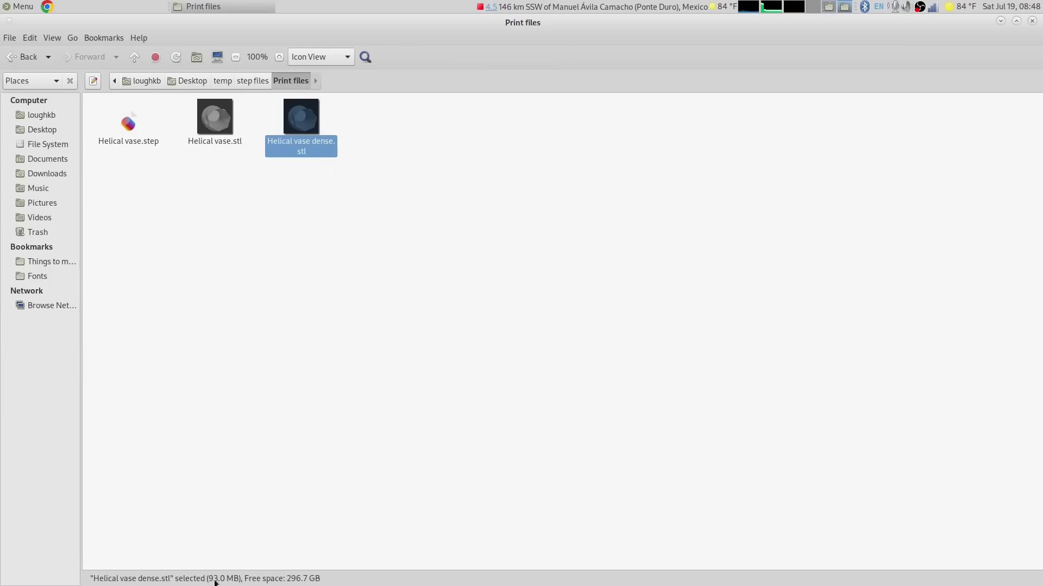
click(220, 129)
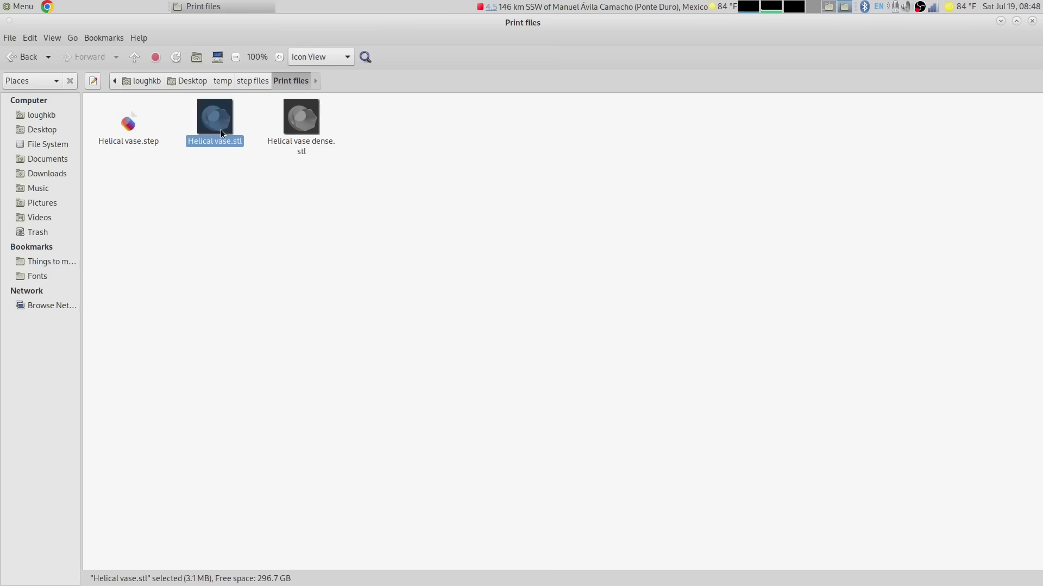
click(302, 121)
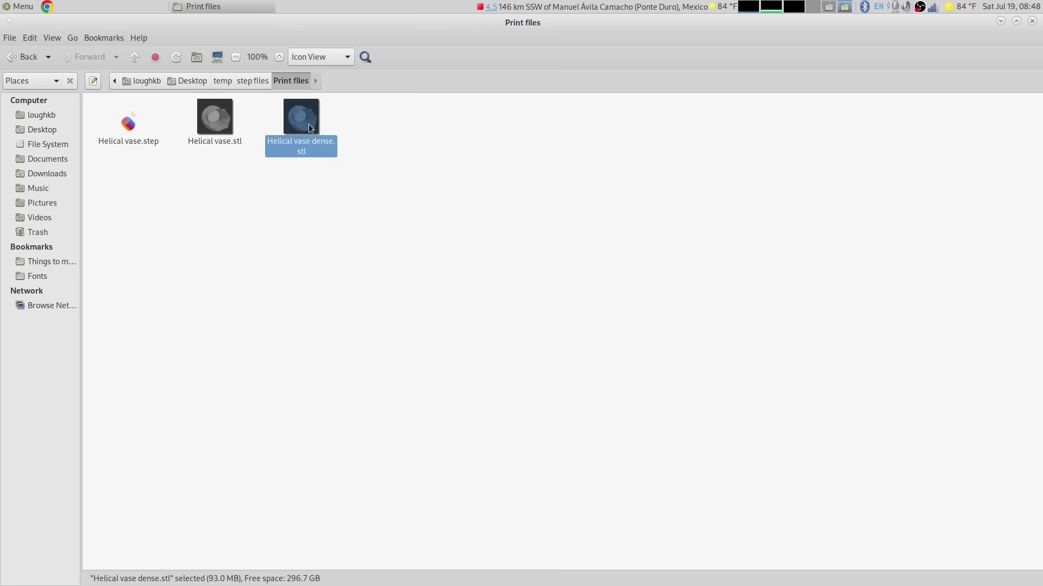
right_click(307, 123)
click(314, 134)
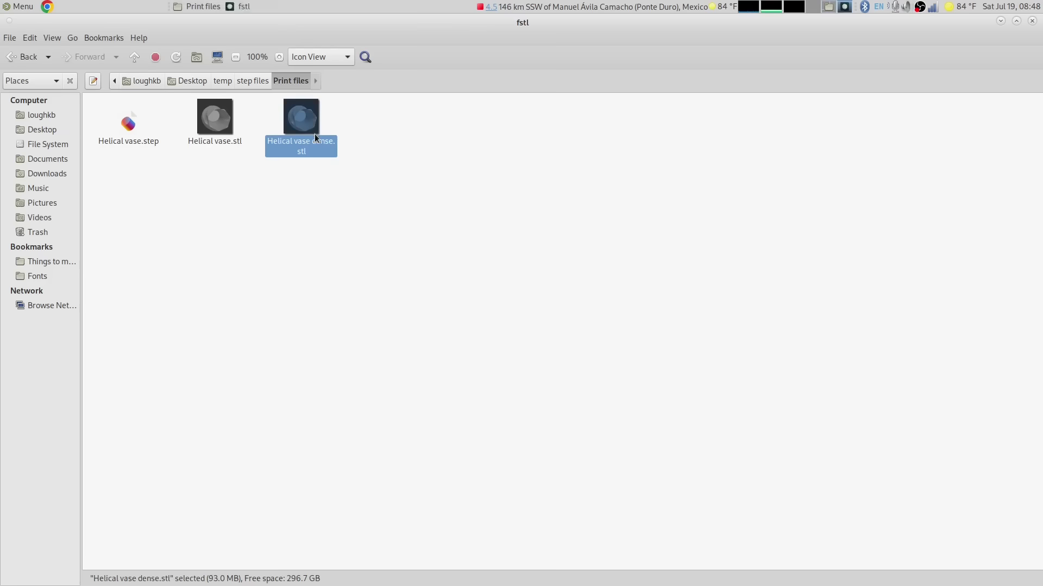
Step: Zoom far into the dense vase mesh to check its smooth helical surface, then zoom back out
scroll(540, 298, down, 2)
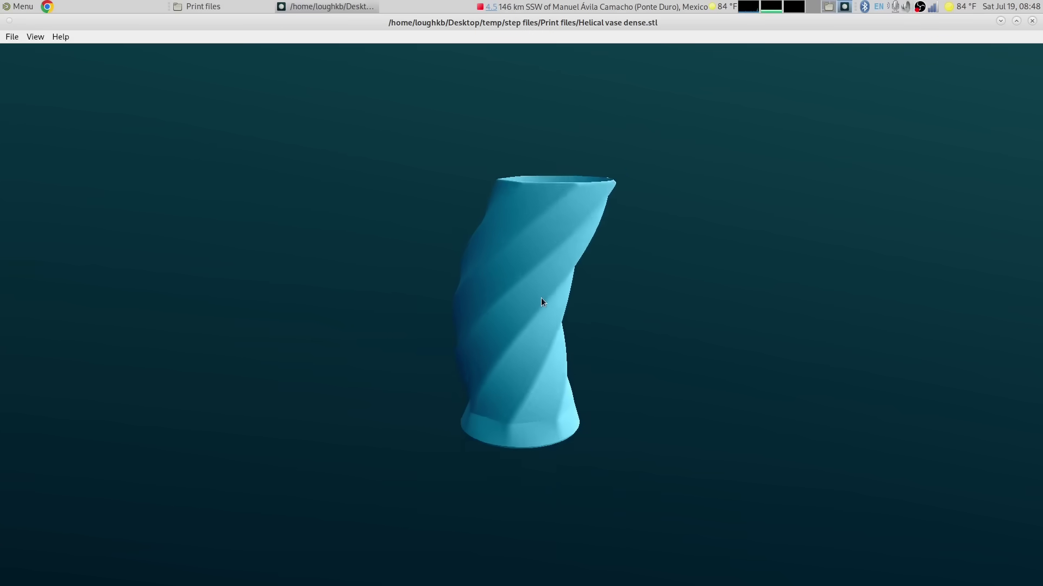
scroll(541, 298, up, 10)
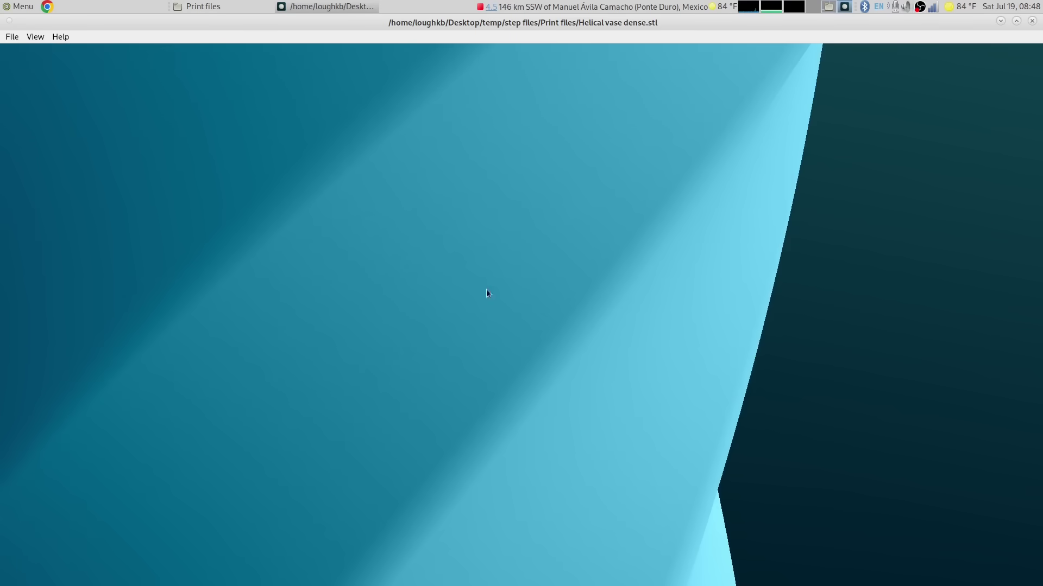
scroll(300, 291, up, 2)
scroll(565, 339, up, 2)
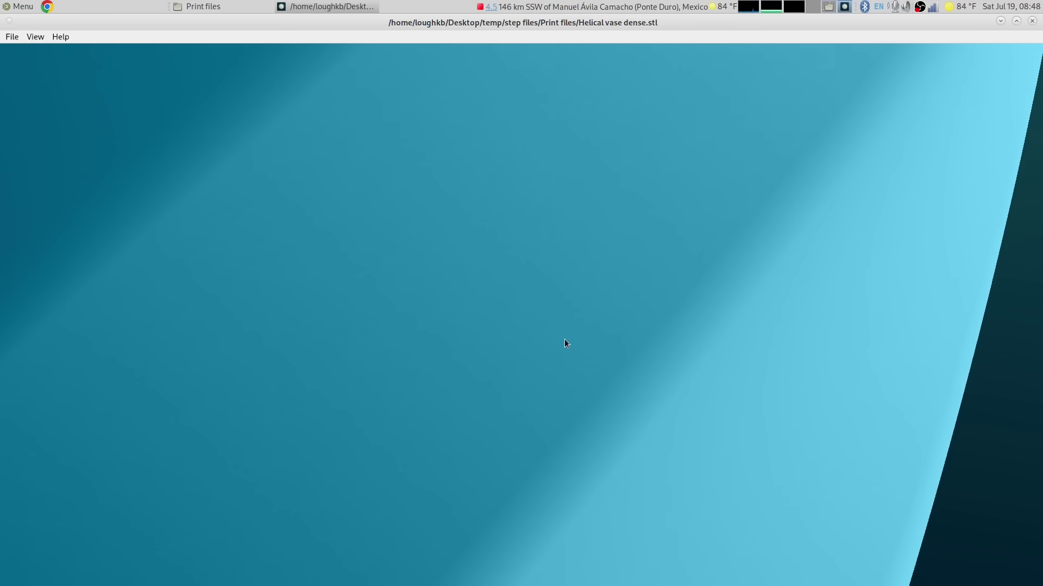
scroll(607, 375, up, 1)
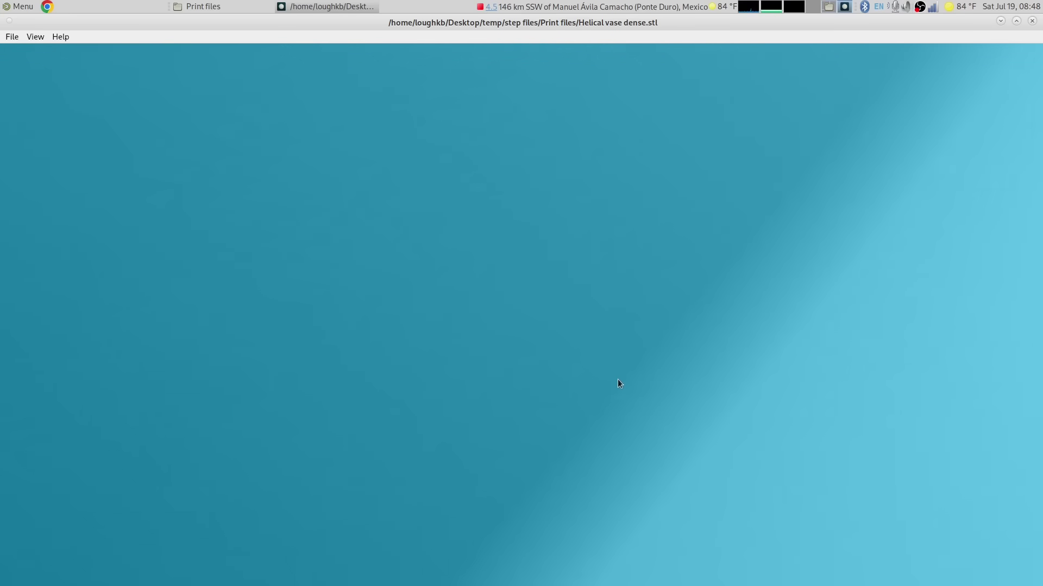
scroll(629, 389, up, 2)
scroll(630, 390, up, 1)
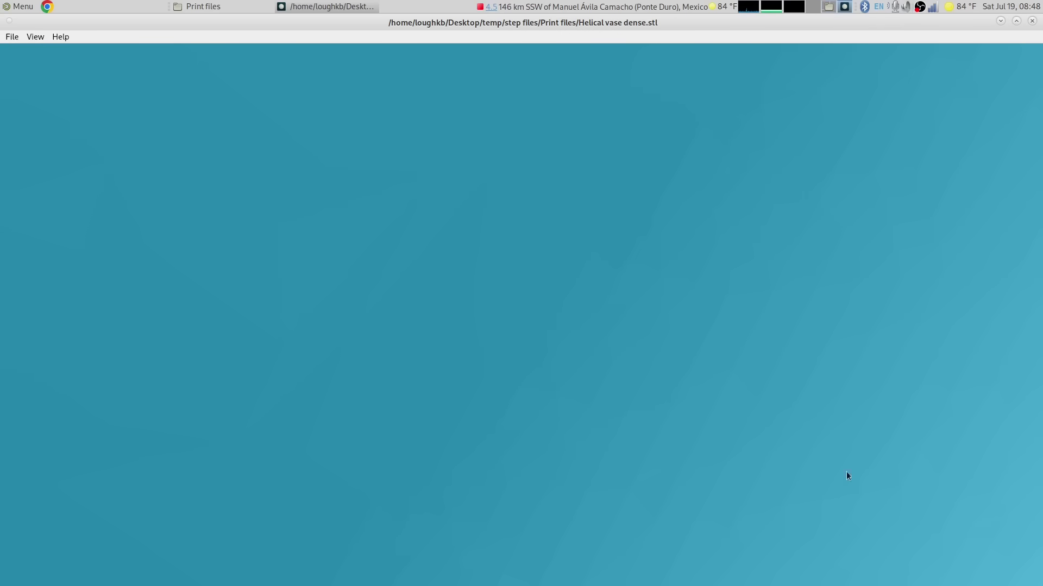
scroll(442, 375, up, 1)
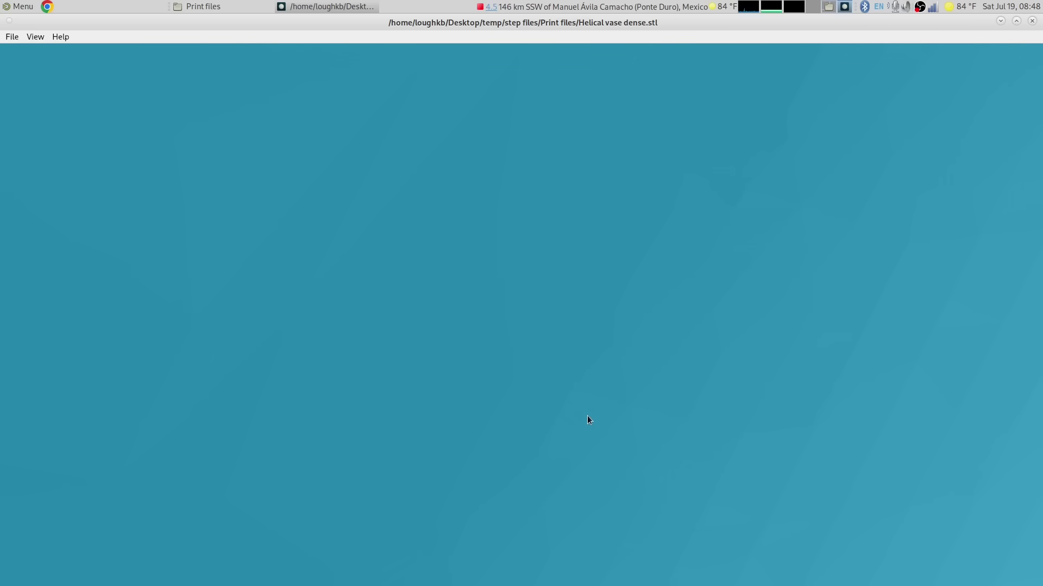
scroll(588, 415, down, 4)
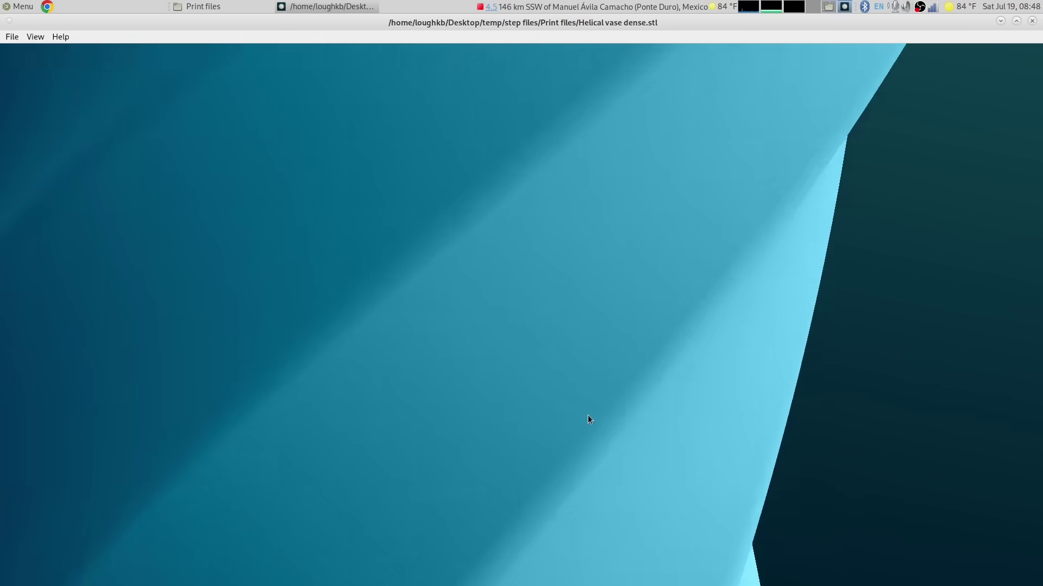
scroll(588, 415, down, 6)
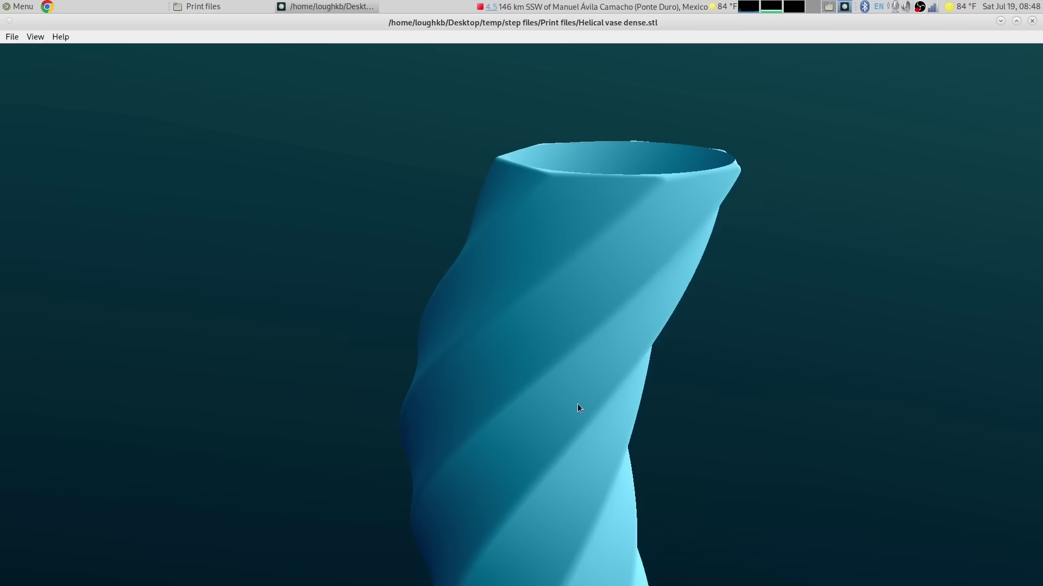
scroll(581, 409, down, 3)
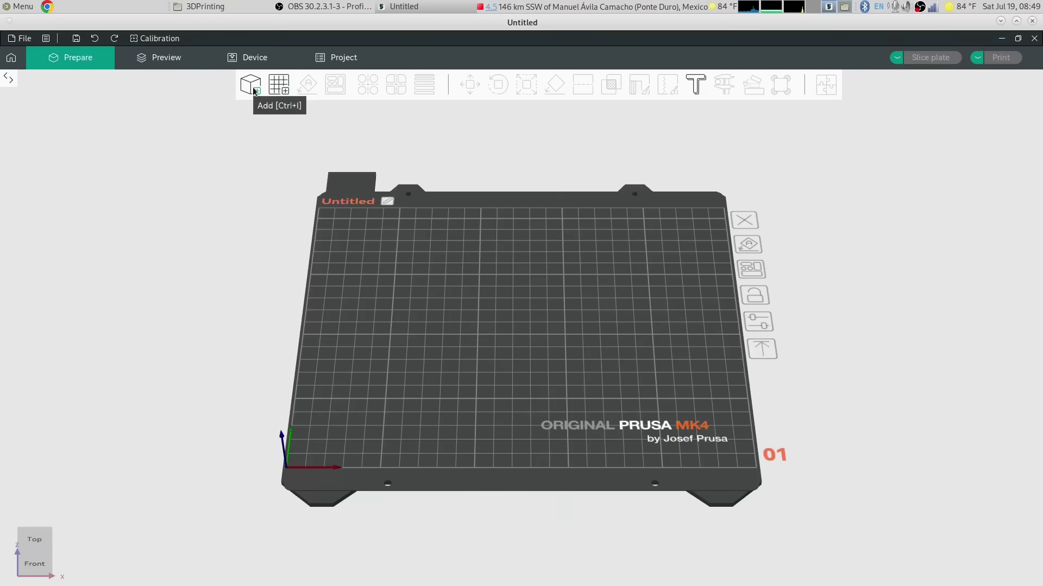
Step: Add Helical vase dense.stl (1,860,808 triangles) from Print files to the build plate
click(253, 90)
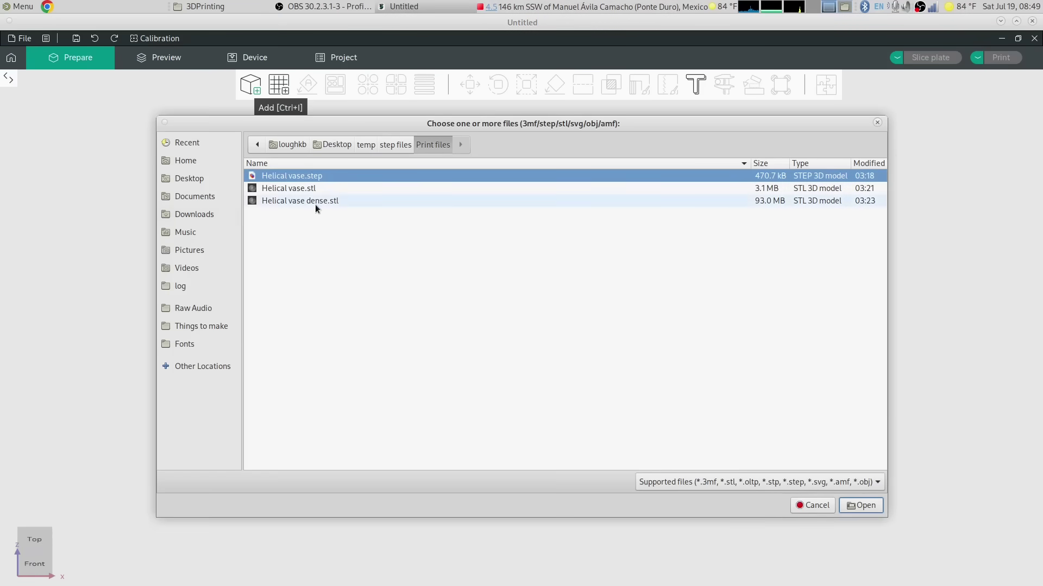
click(315, 202)
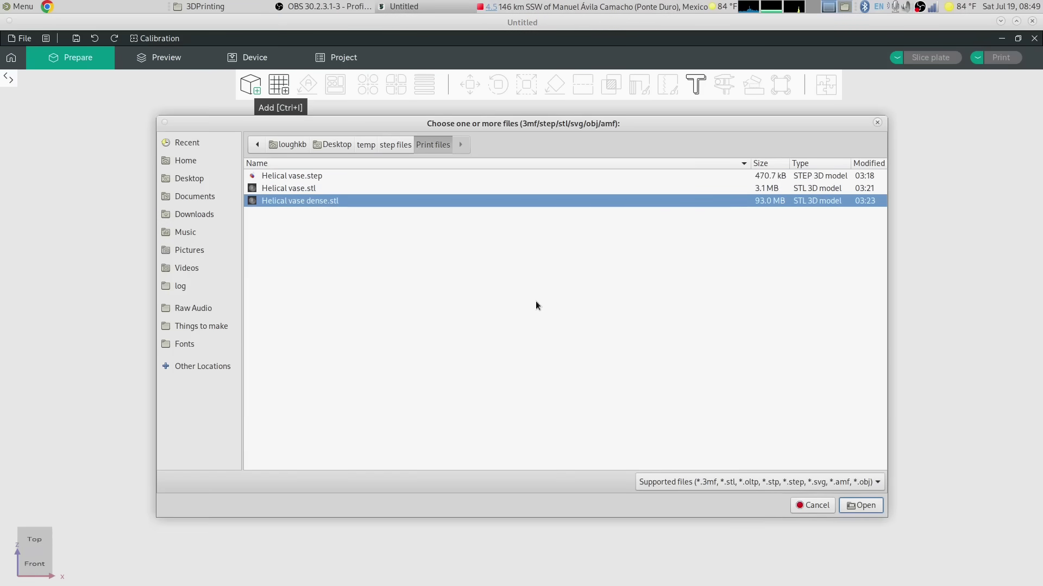
click(859, 506)
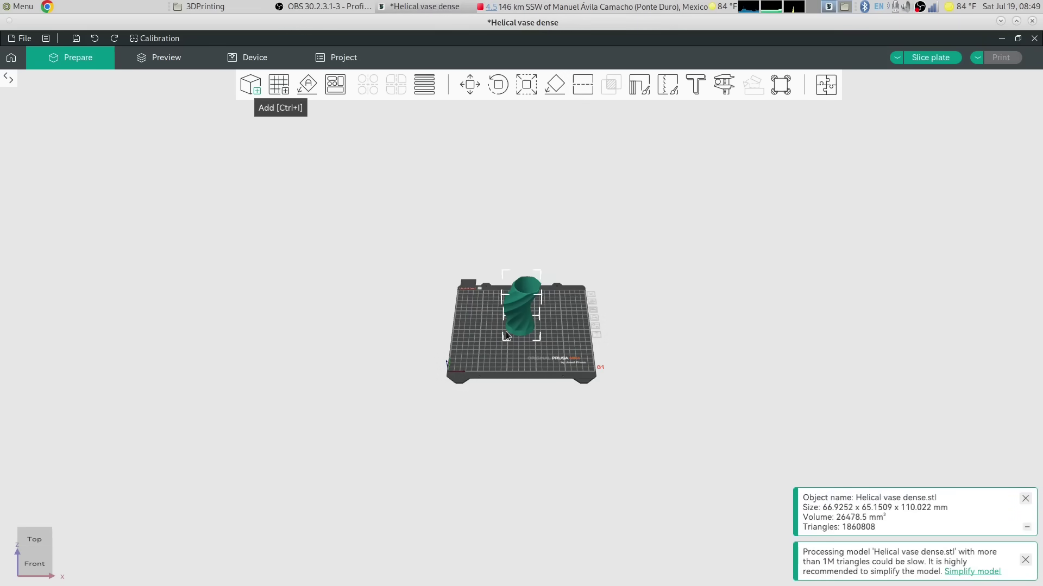
Step: Zoom in and orbit around the Helical vase dense.stl mesh, checking its helical surface shading from several angles
scroll(514, 310, up, 10)
drag(513, 310, 529, 506)
scroll(493, 296, up, 10)
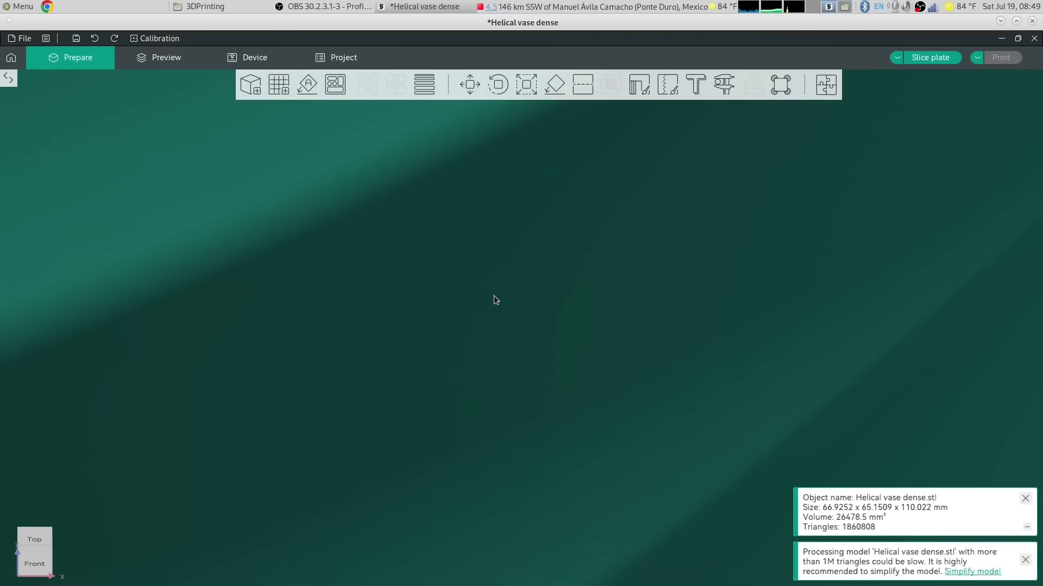
mouse_move(493, 295)
mouse_down()
mouse_move(605, 455)
mouse_move(667, 484)
mouse_move(537, 377)
mouse_up()
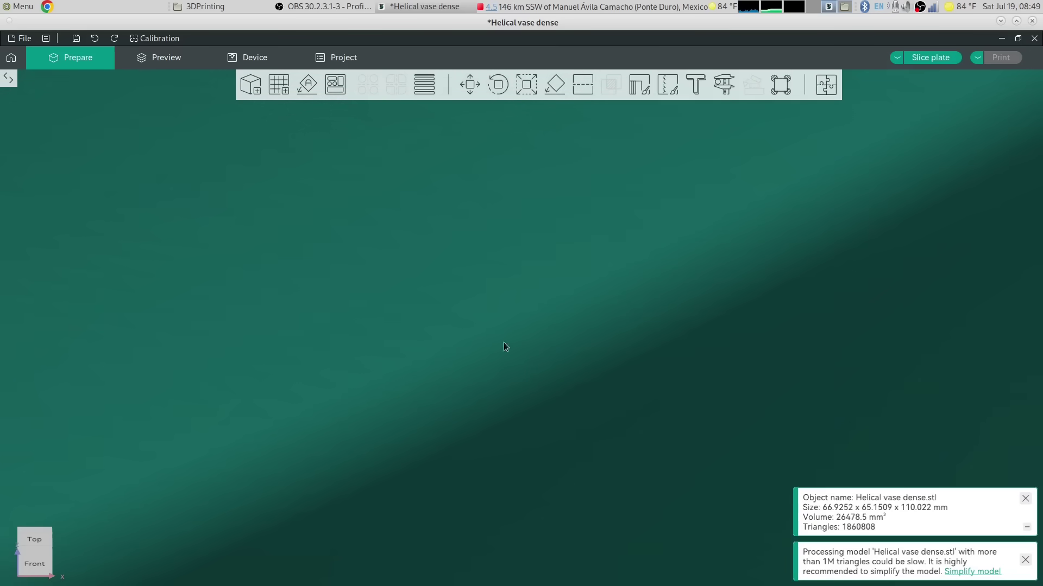
drag(538, 352, 545, 348)
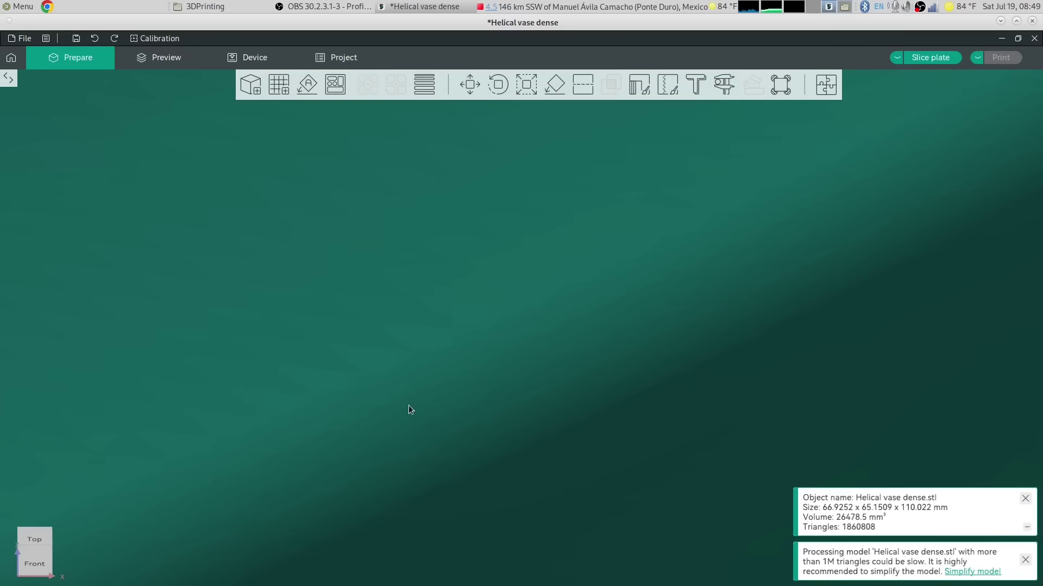
mouse_move(564, 330)
mouse_down()
mouse_move(531, 325)
mouse_move(563, 308)
mouse_move(546, 301)
mouse_up()
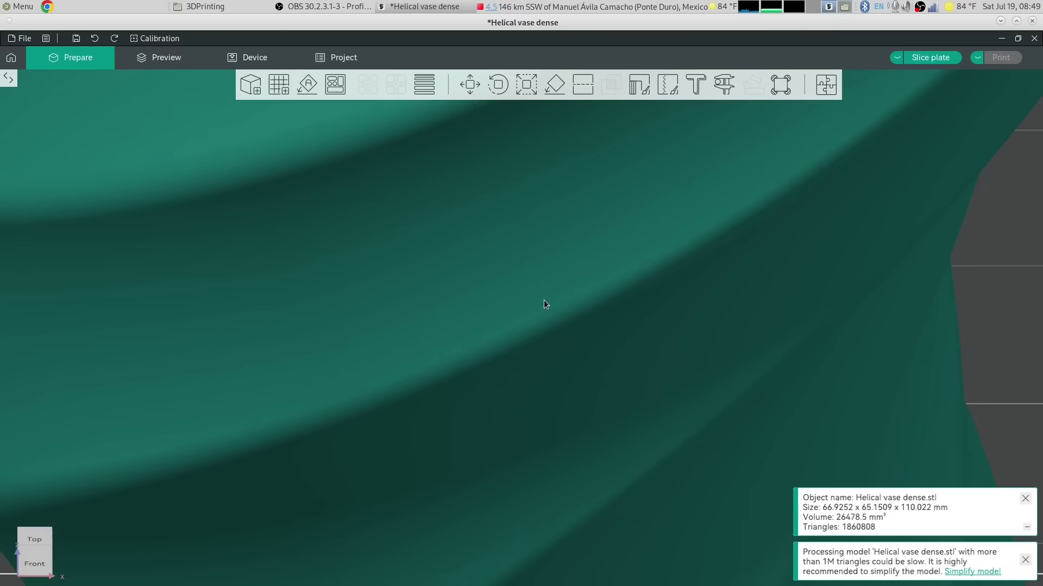
drag(455, 344, 457, 354)
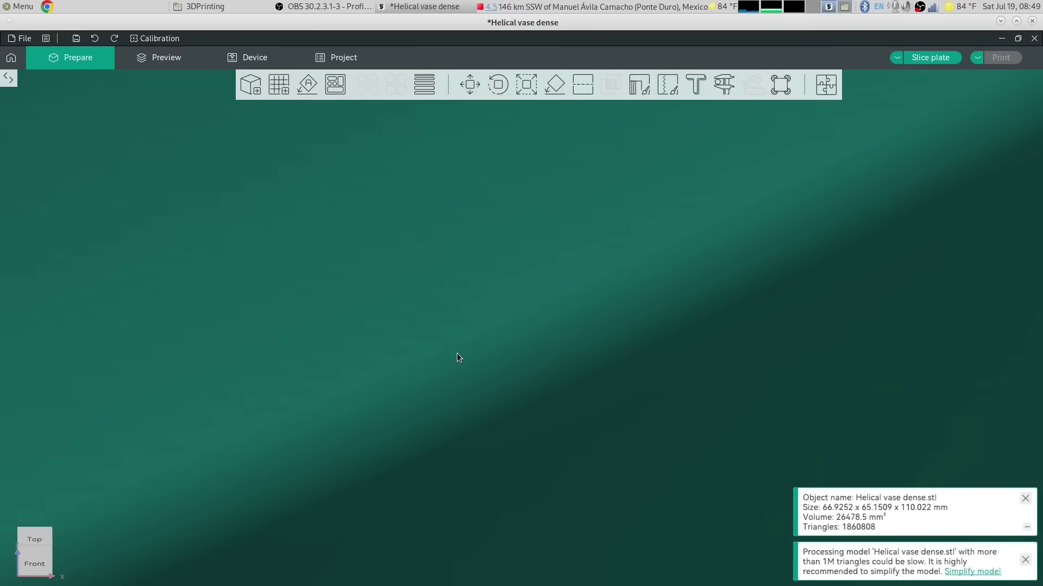